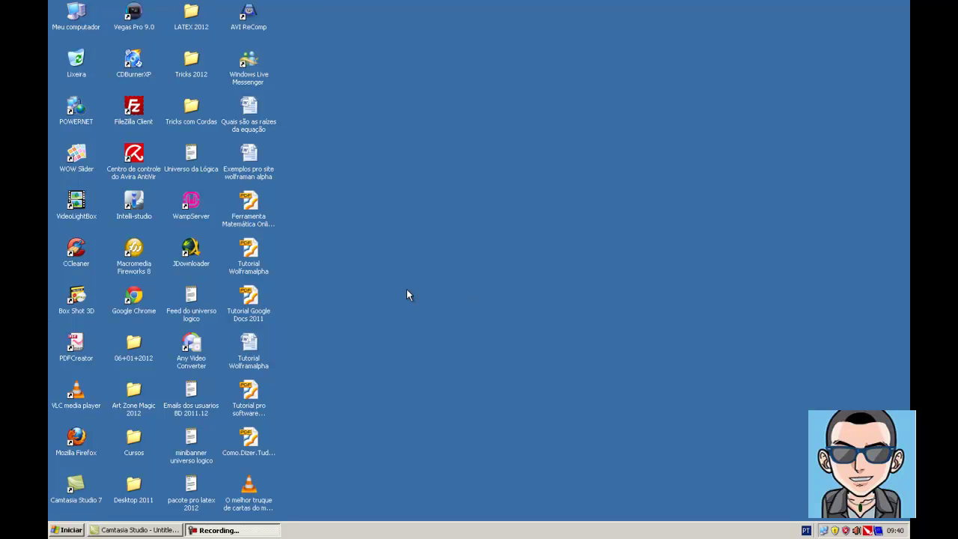
Open the "Programas Basicos pro Latex" folder inside LATEX 2012 and run the texmakerwin32_install installer.
click(194, 27)
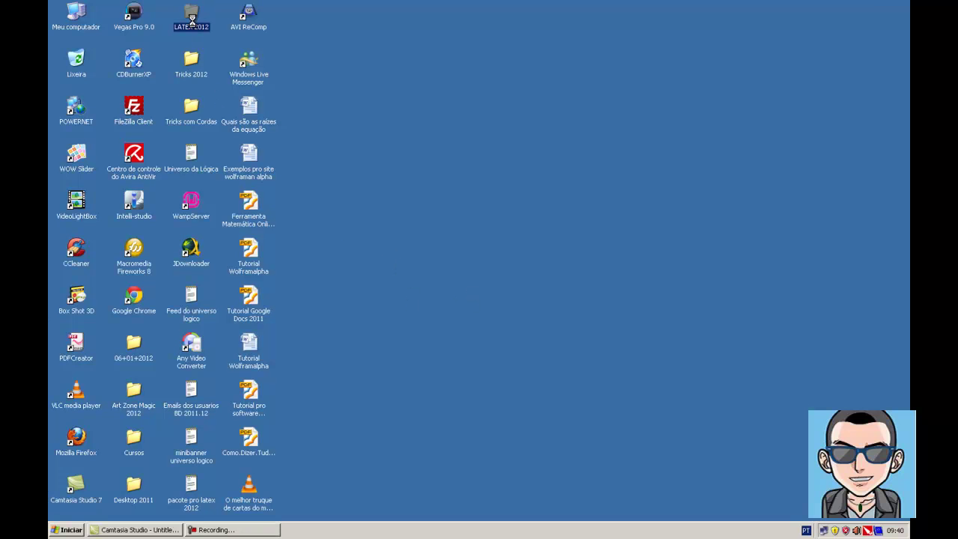
double_click(195, 27)
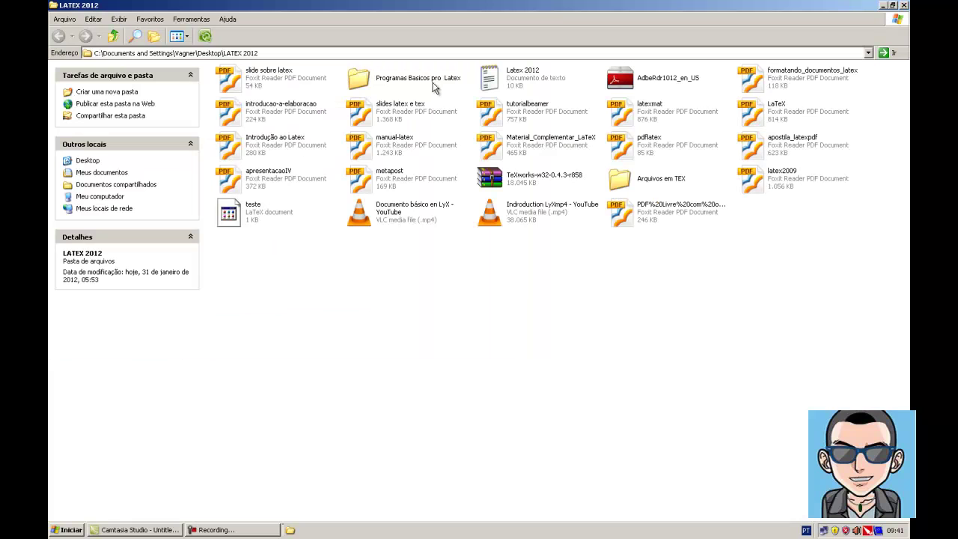
double_click(434, 78)
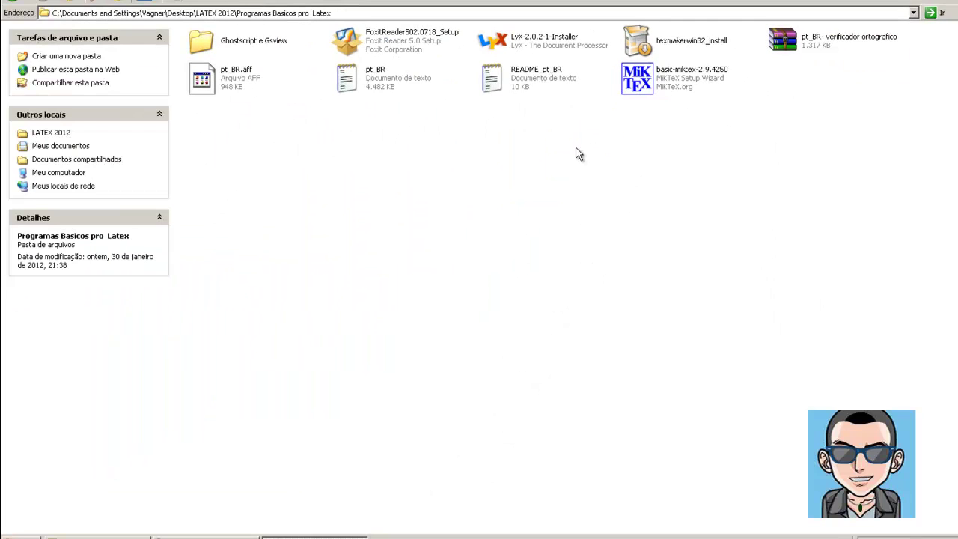
double_click(677, 45)
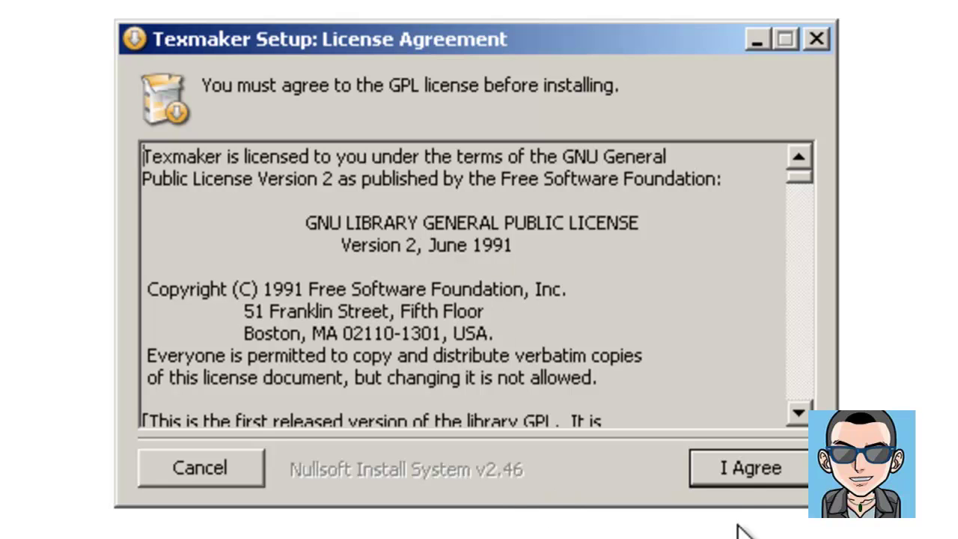
Accept the GPL license, install Texmaker into C:\Arquivos de programas\Texmaker and close the finished setup.
click(745, 478)
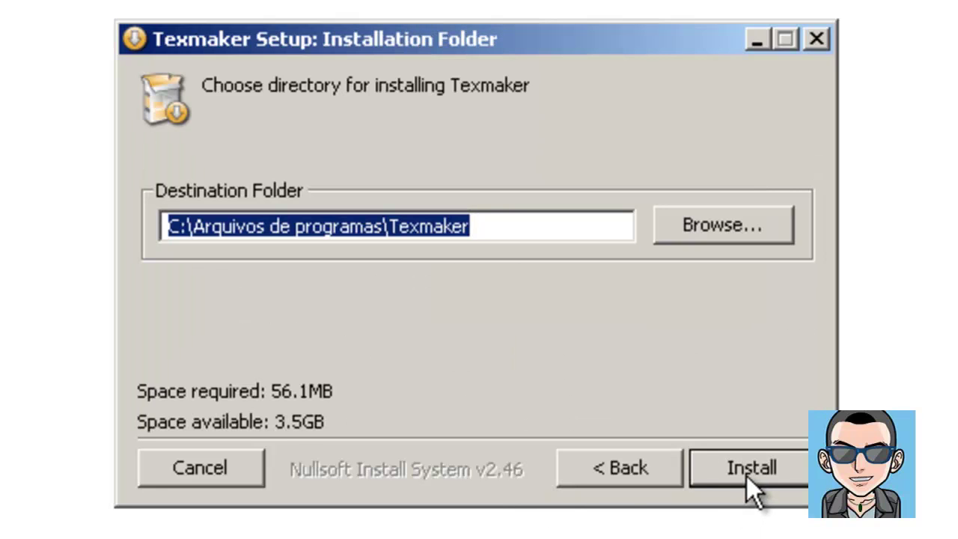
click(614, 476)
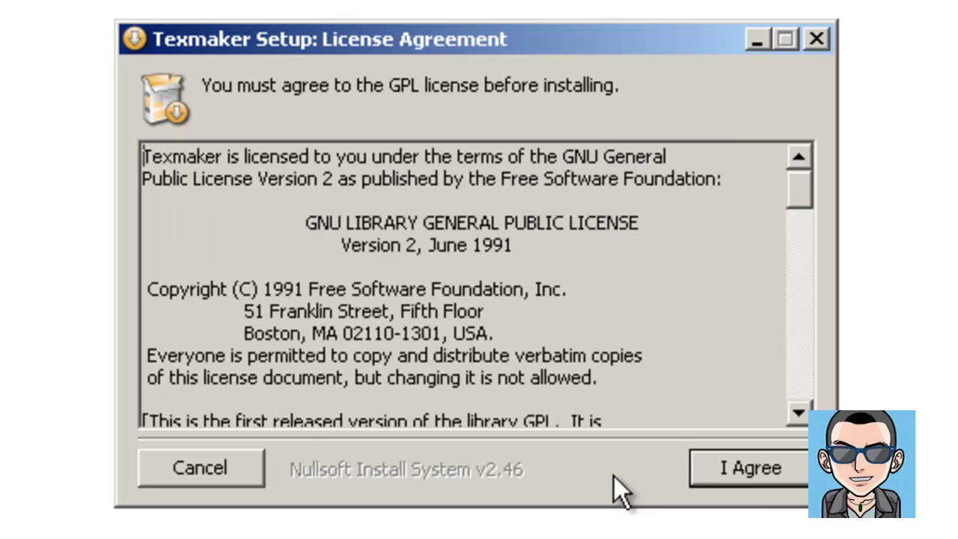
click(740, 477)
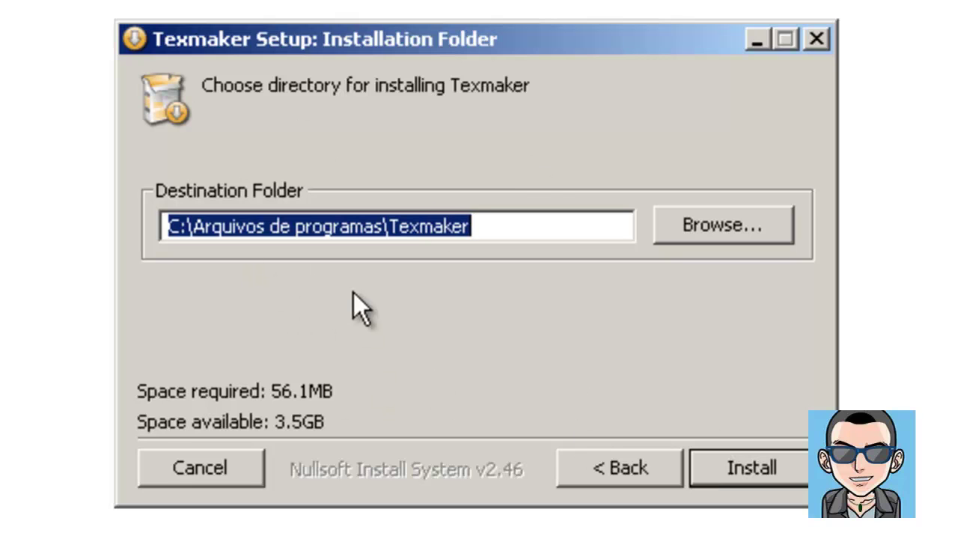
click(773, 473)
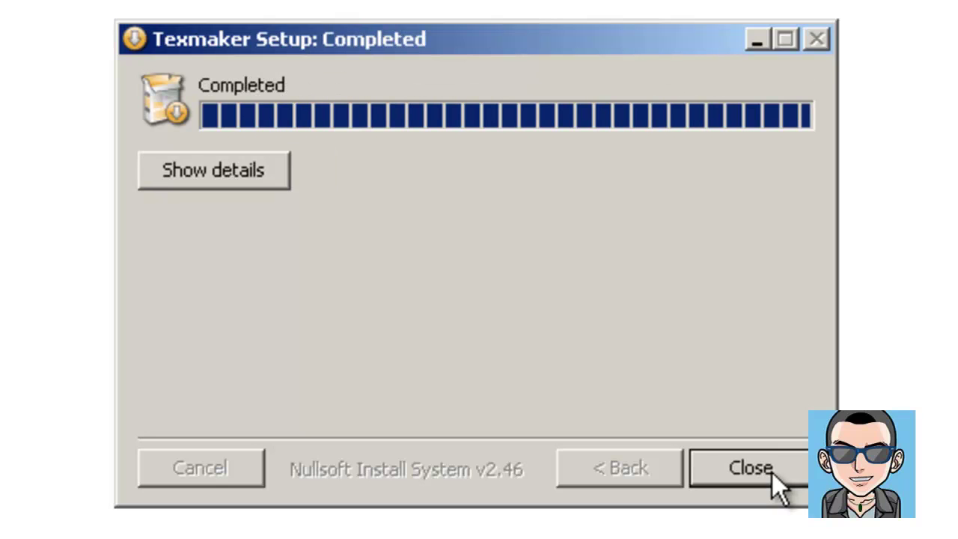
click(750, 467)
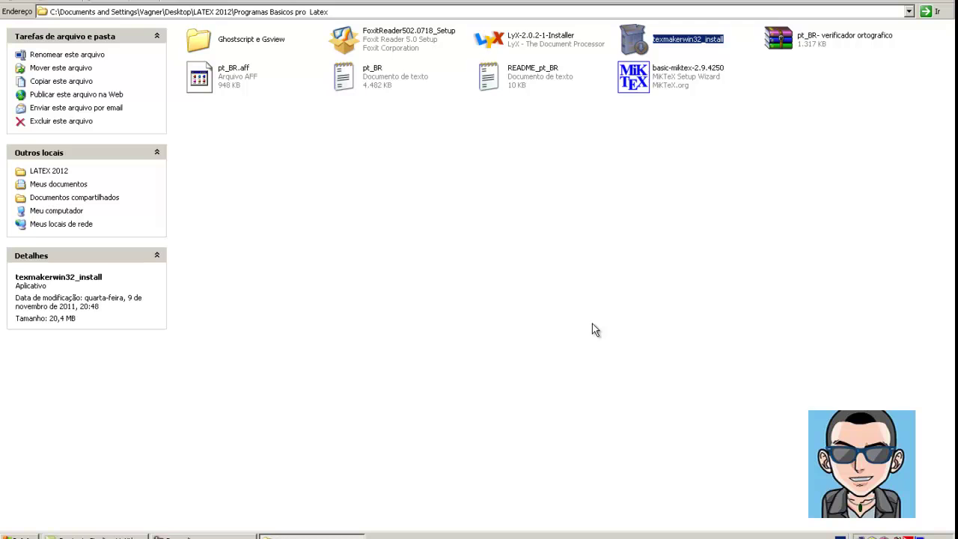
Launch Texmaker from the desktop and open its configuration dialog.
click(592, 325)
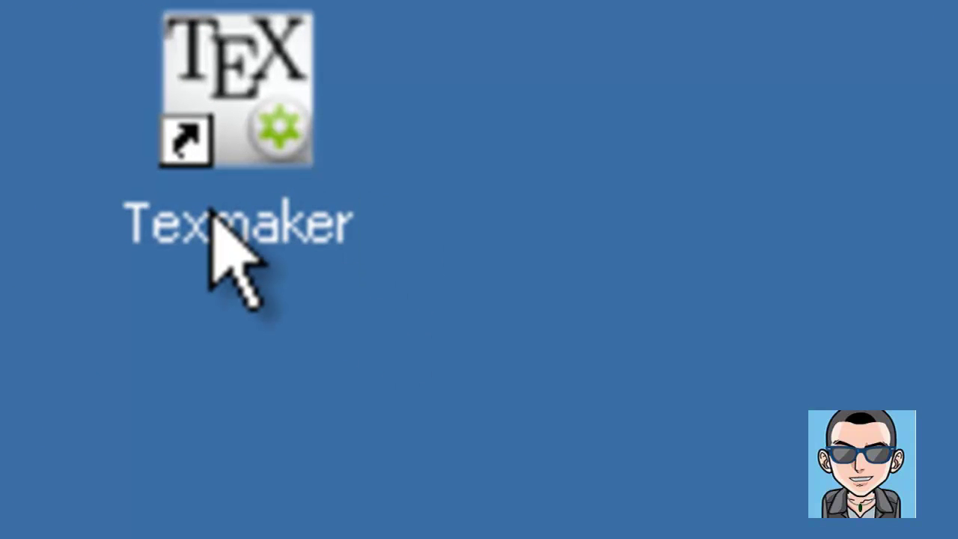
click(217, 218)
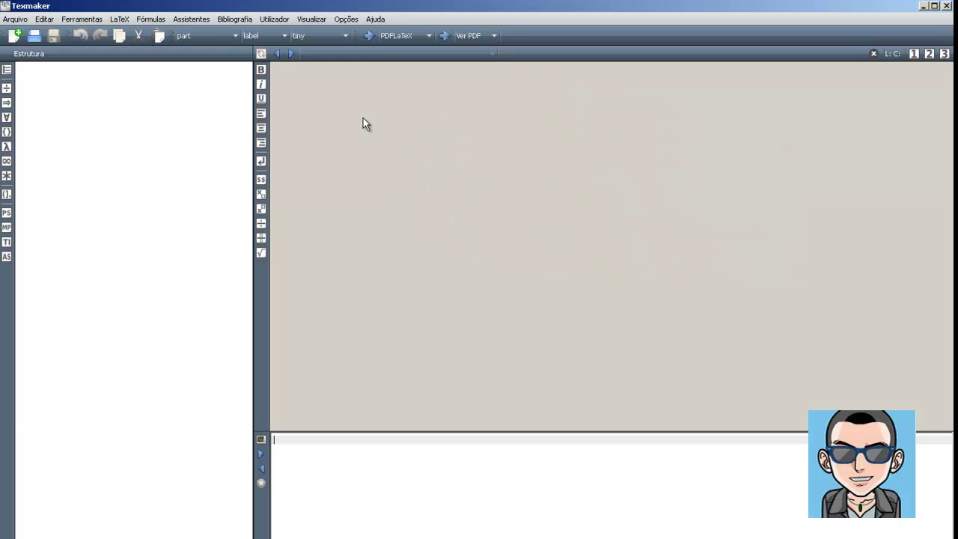
click(346, 19)
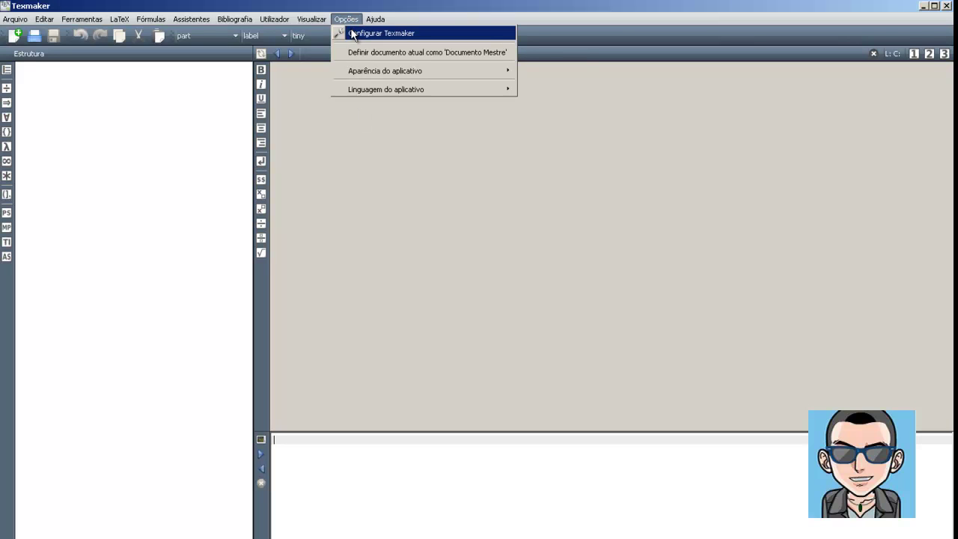
click(352, 35)
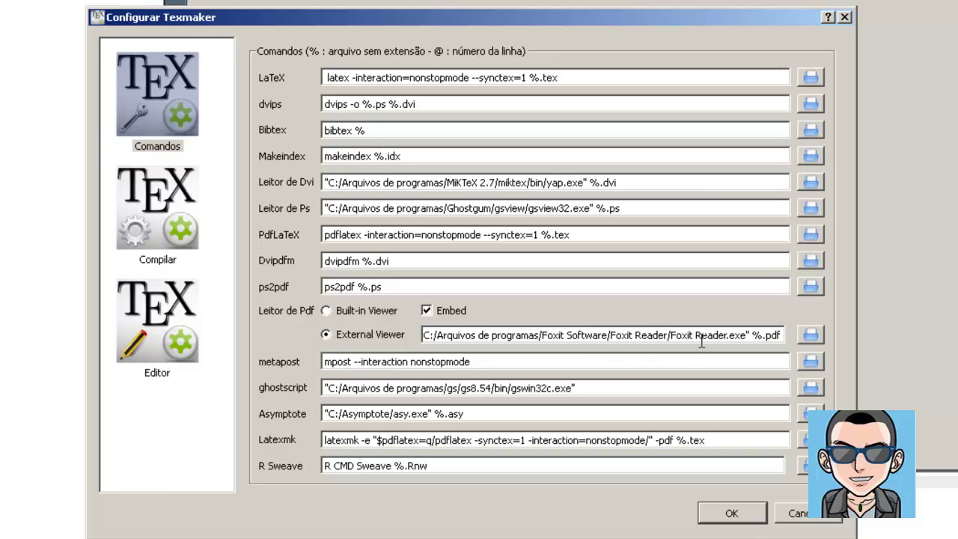
Turn off the Embed option of the built-in PDF viewer and set the PDF reader to External Viewer.
click(325, 311)
click(428, 313)
click(428, 313)
click(426, 310)
click(327, 336)
Review the compilation, editor and command settings of Texmaker, and accept the configuration.
click(178, 238)
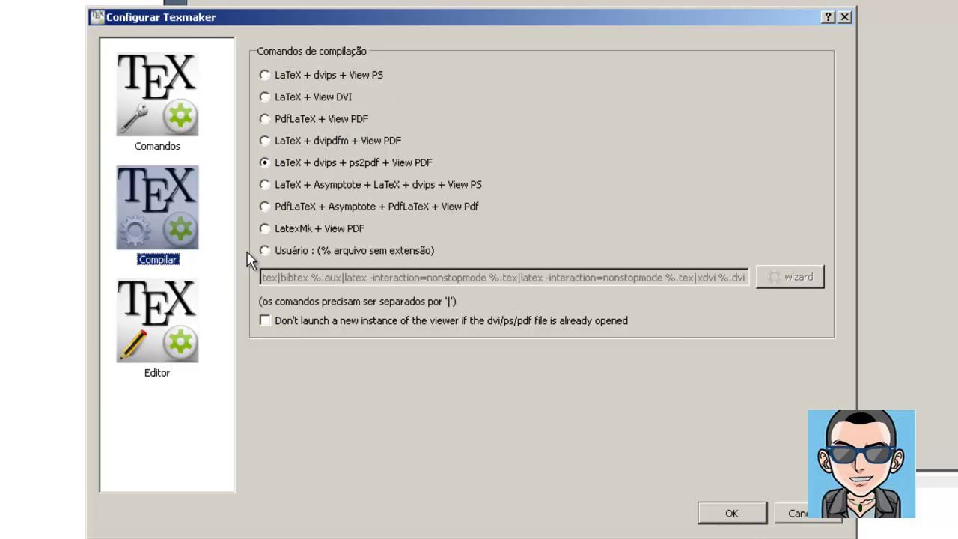
click(171, 330)
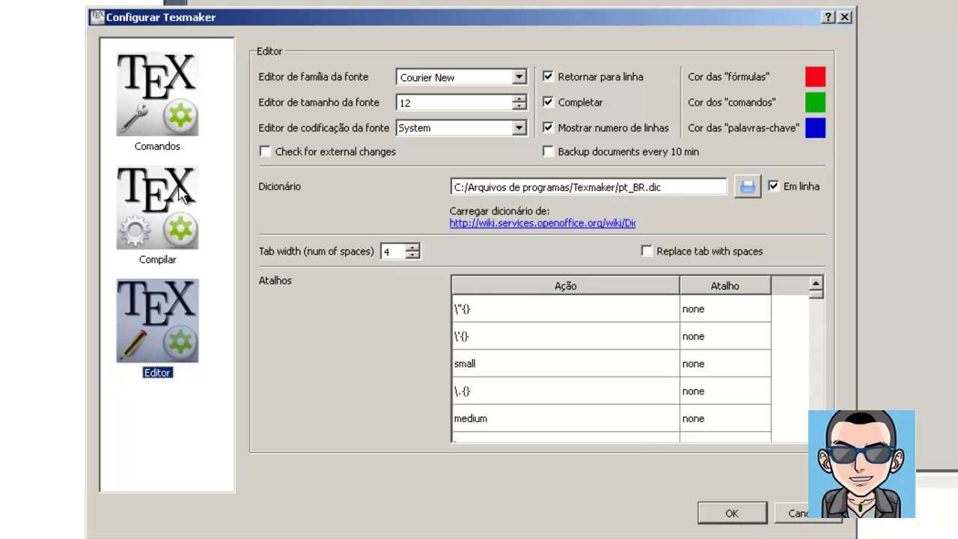
click(143, 124)
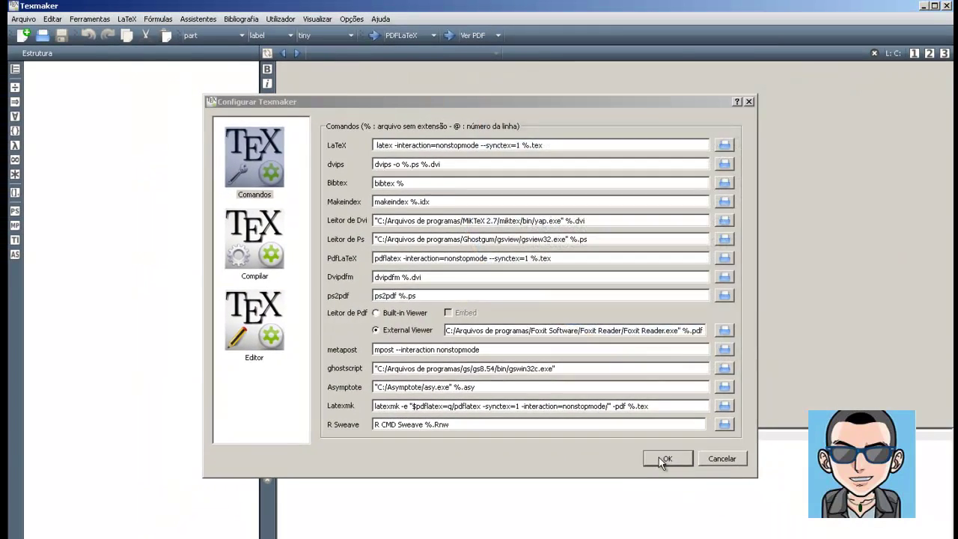
click(726, 514)
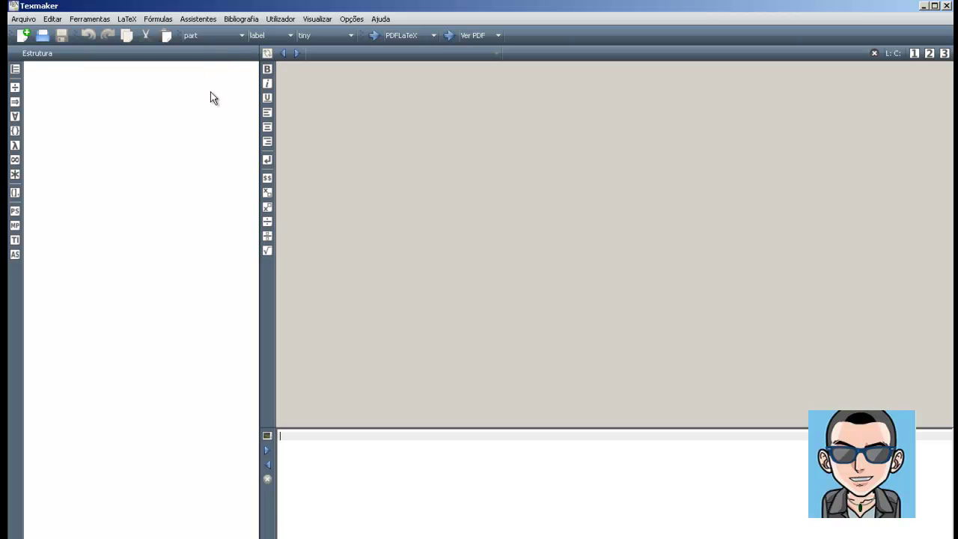
Start the quick-start wizard for a new document and set the document class to article.
click(205, 21)
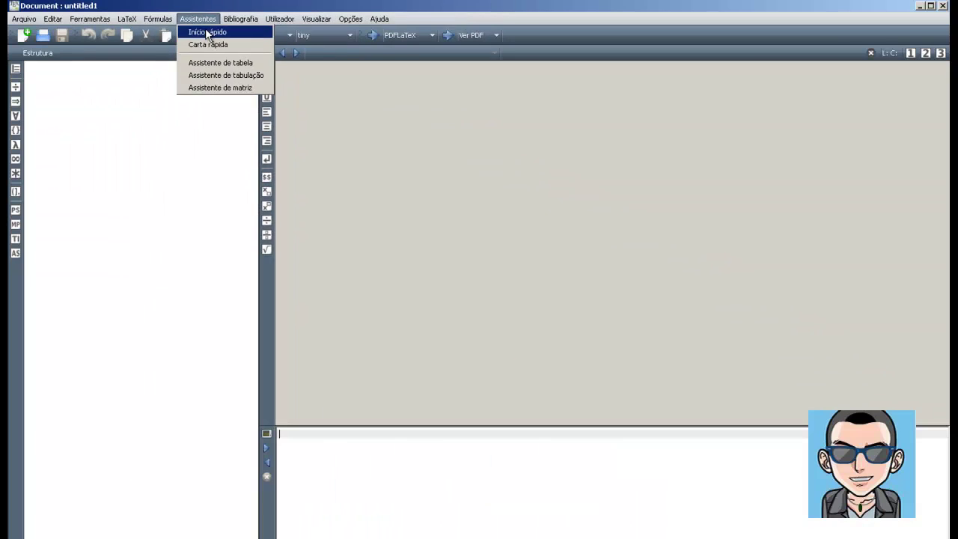
click(273, 135)
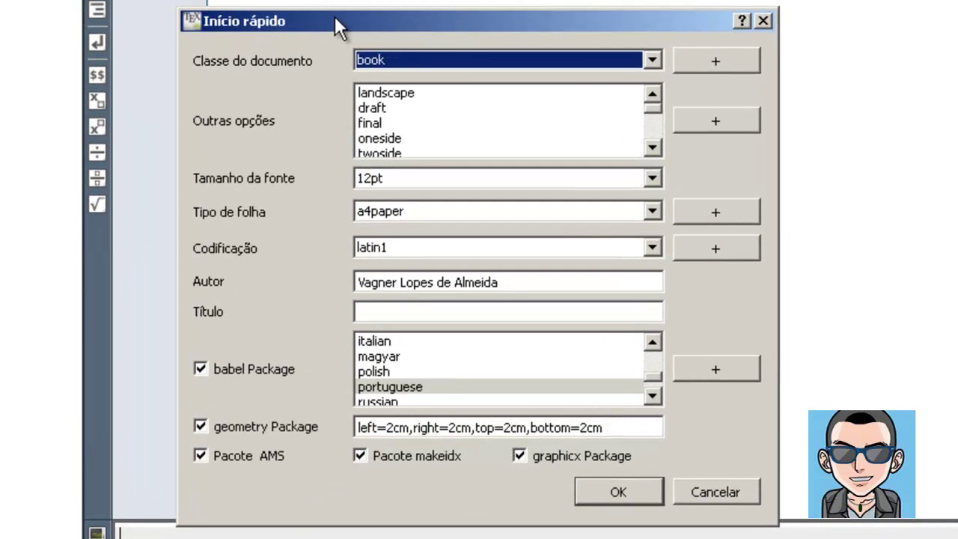
drag(334, 16, 363, 0)
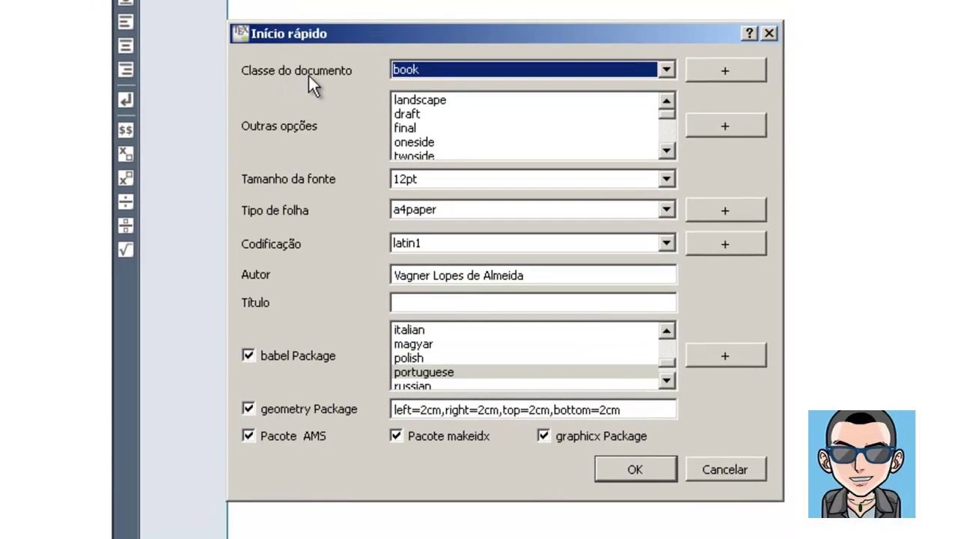
click(666, 71)
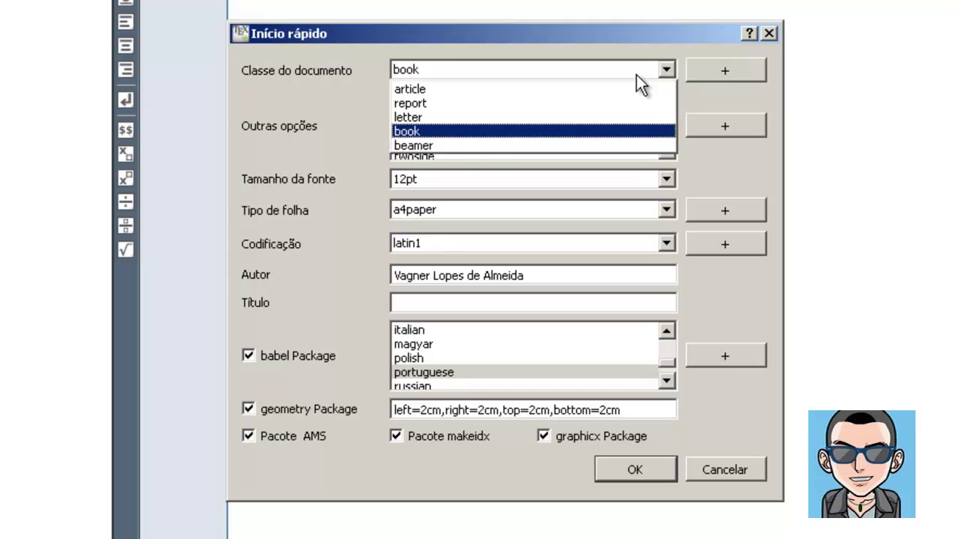
click(411, 117)
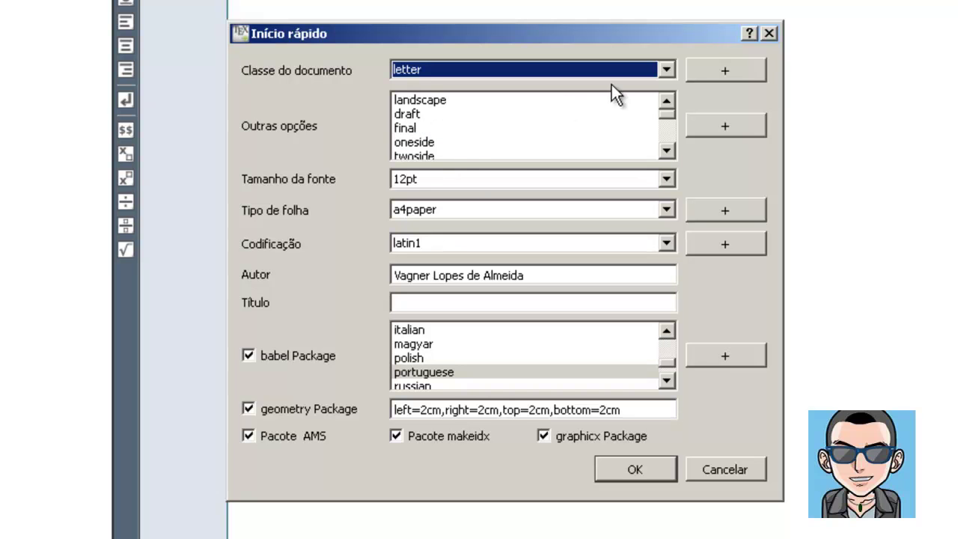
click(666, 69)
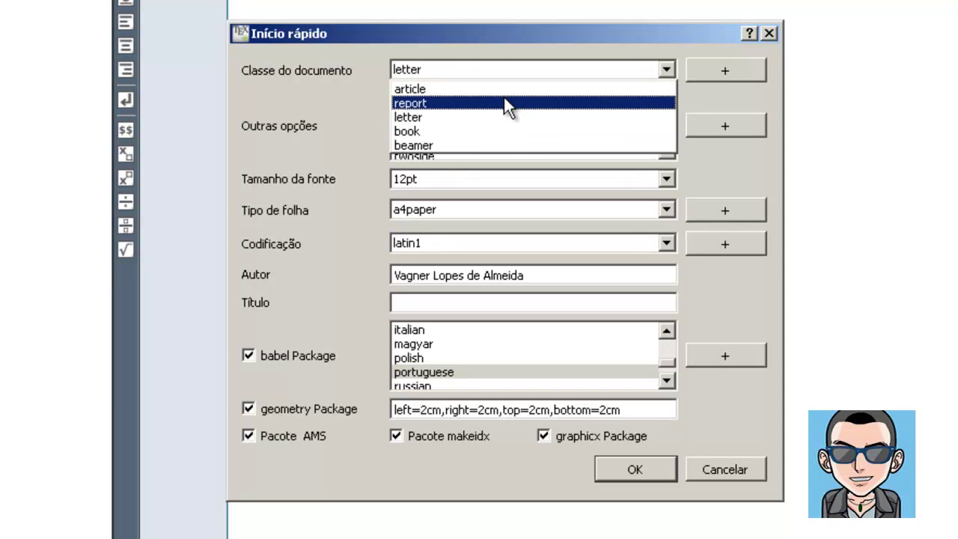
click(495, 90)
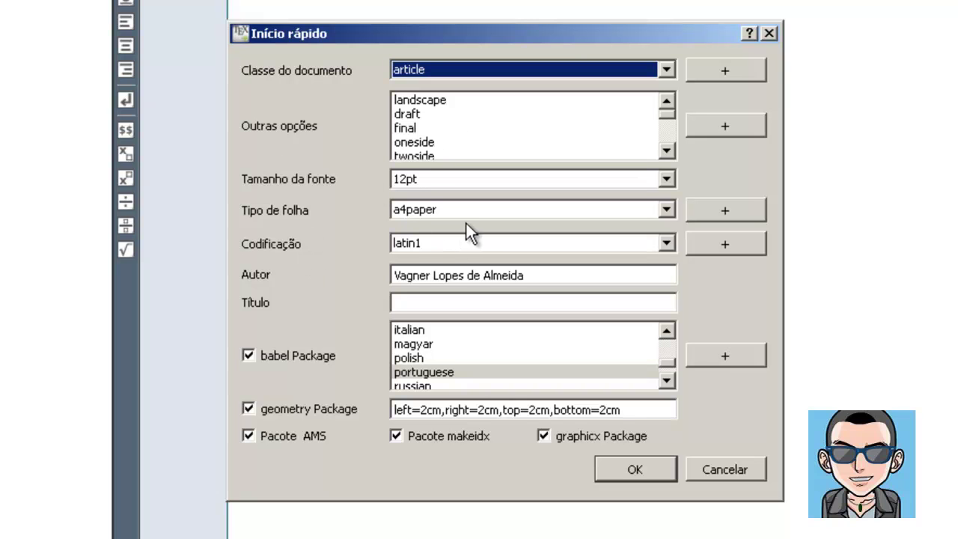
Set the document's encoding to utf8 and enter "Matemática" as its title.
click(666, 244)
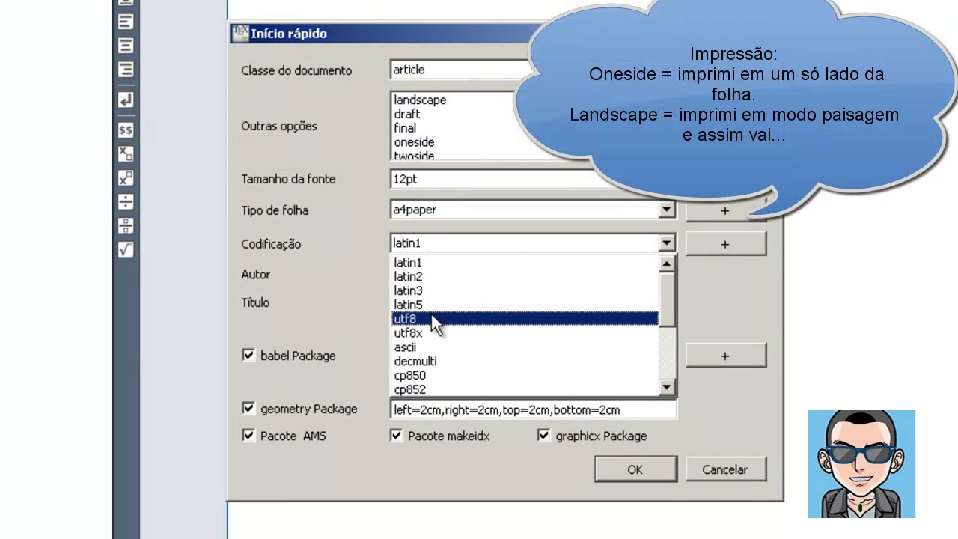
click(432, 318)
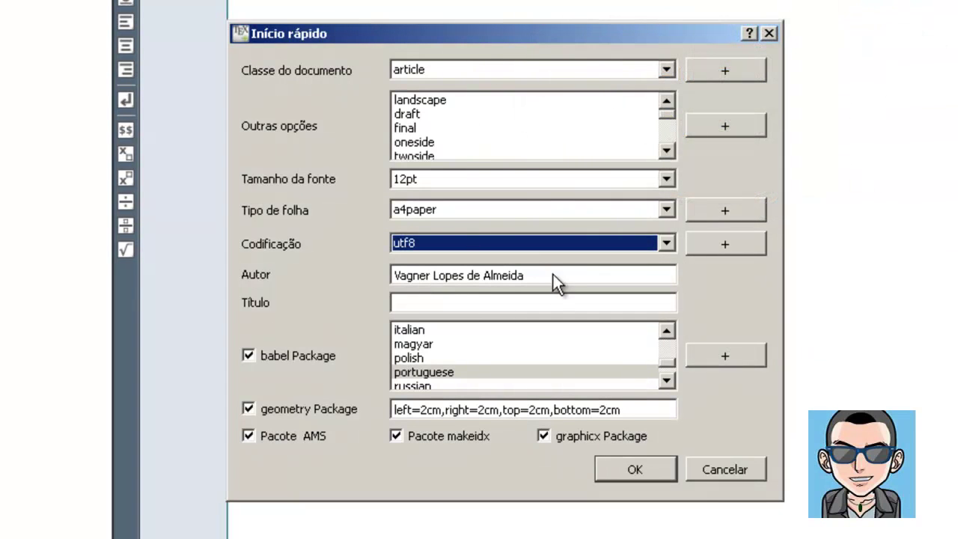
click(481, 302)
text(M)
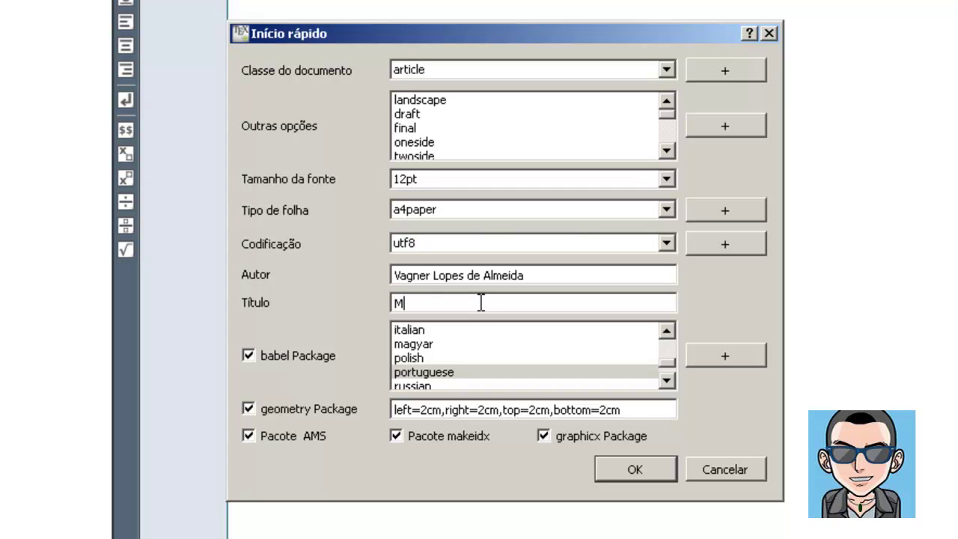
text(atemática)
Keep portuguese as the babel language, disable the geometry package and generate the document's code.
click(667, 382)
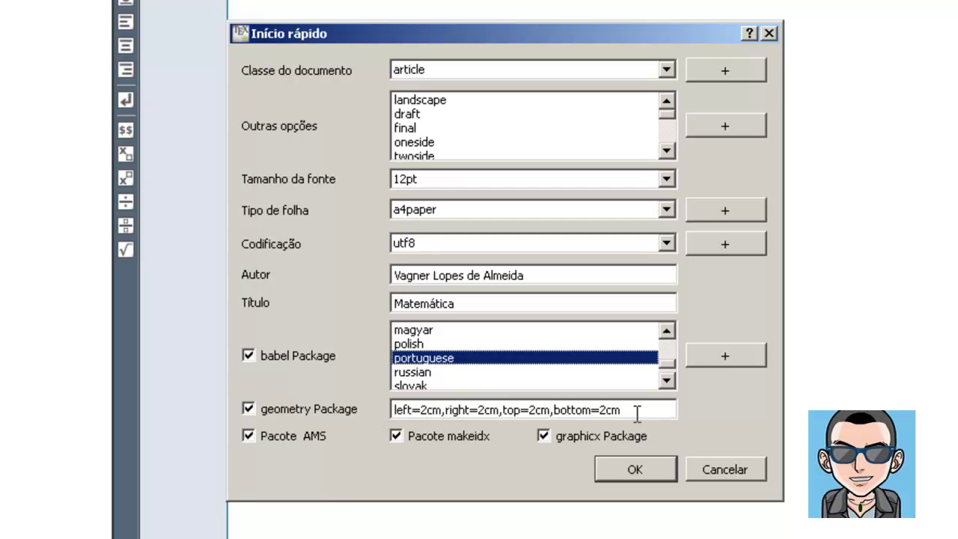
click(249, 409)
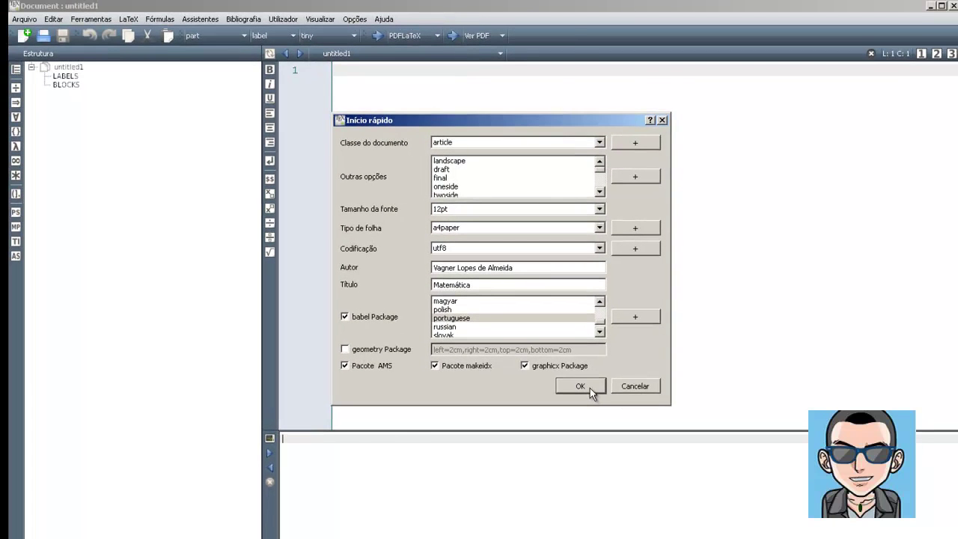
click(580, 386)
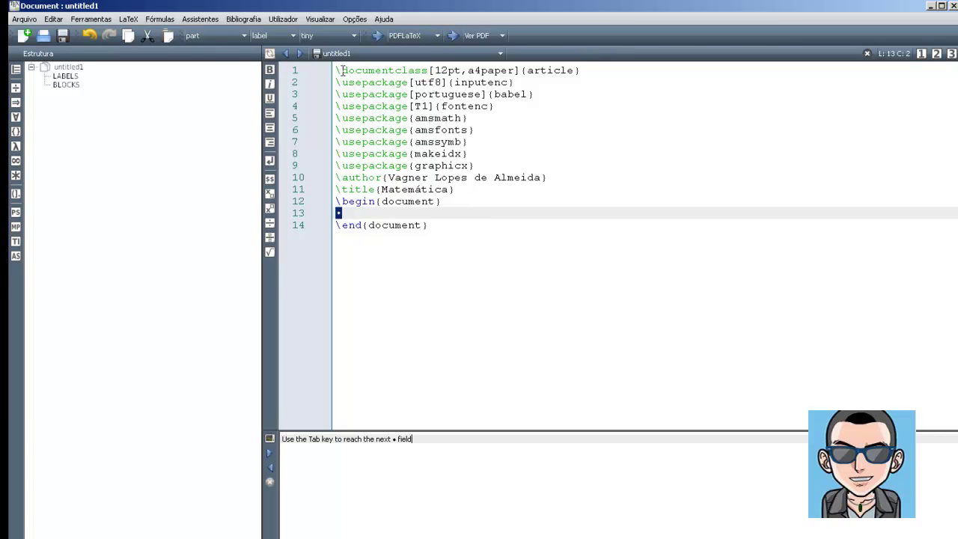
Examine the \documentclass line and the whole preamble down to the \title line.
drag(337, 69, 609, 69)
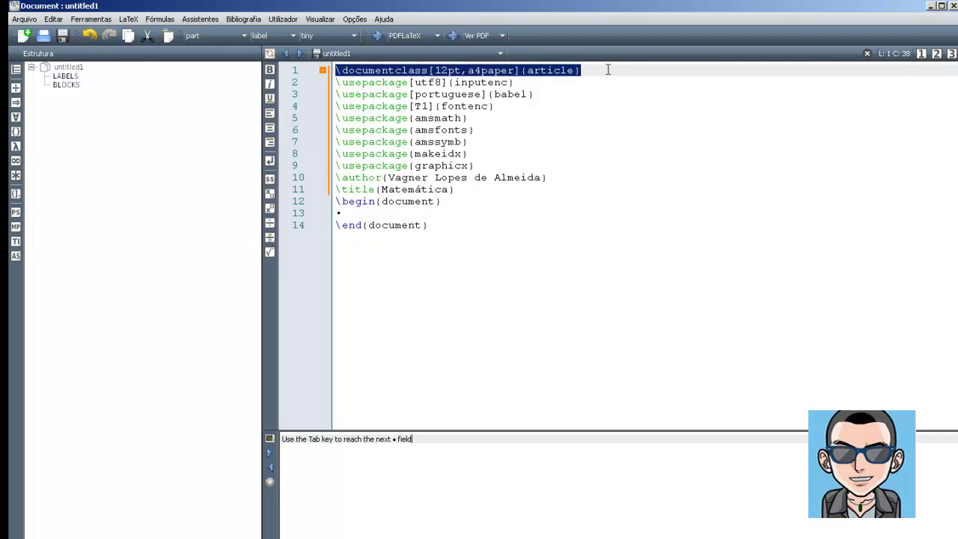
click(609, 68)
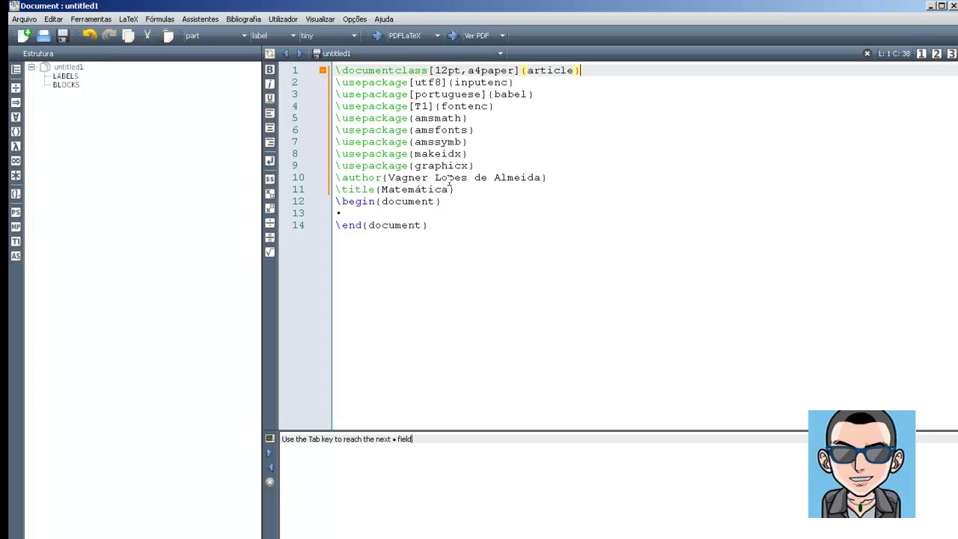
drag(462, 189, 344, 68)
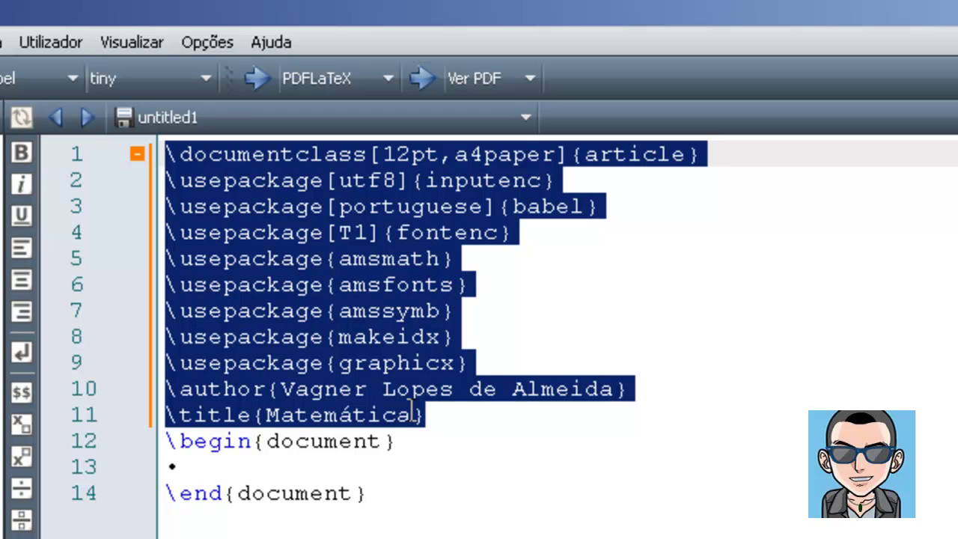
Replace the placeholder between \begin{document} and \end{document} with the text "Meu Livro Feito Em".
click(204, 464)
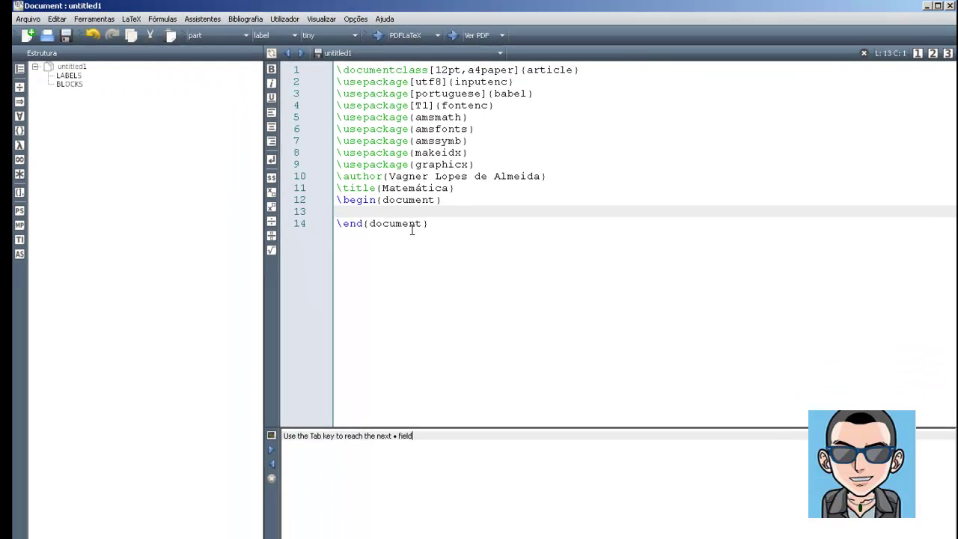
text(Meu Livro )
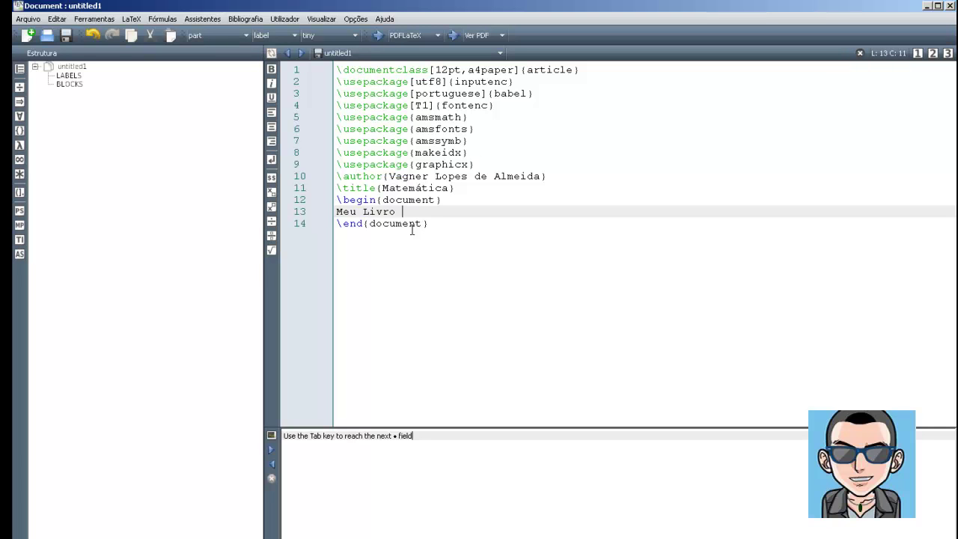
text(Feito Em)
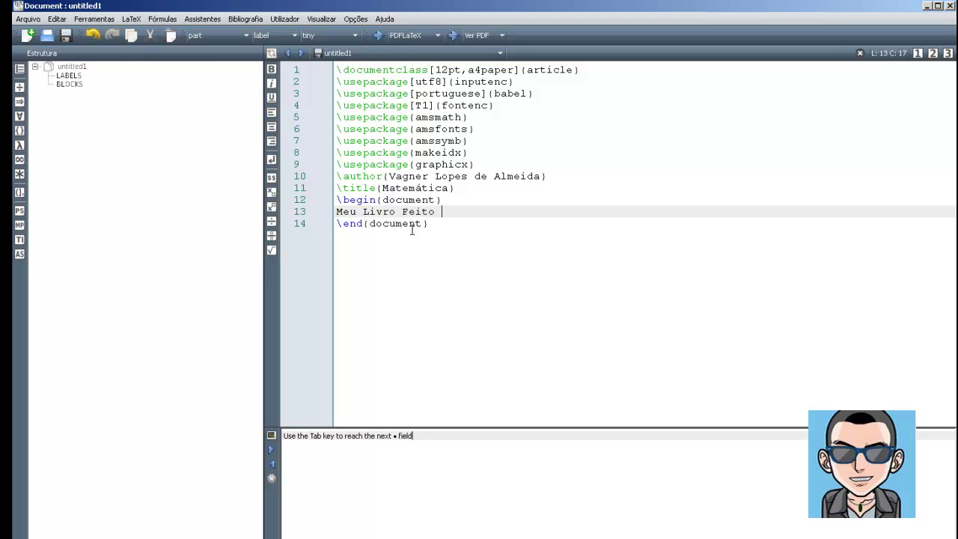